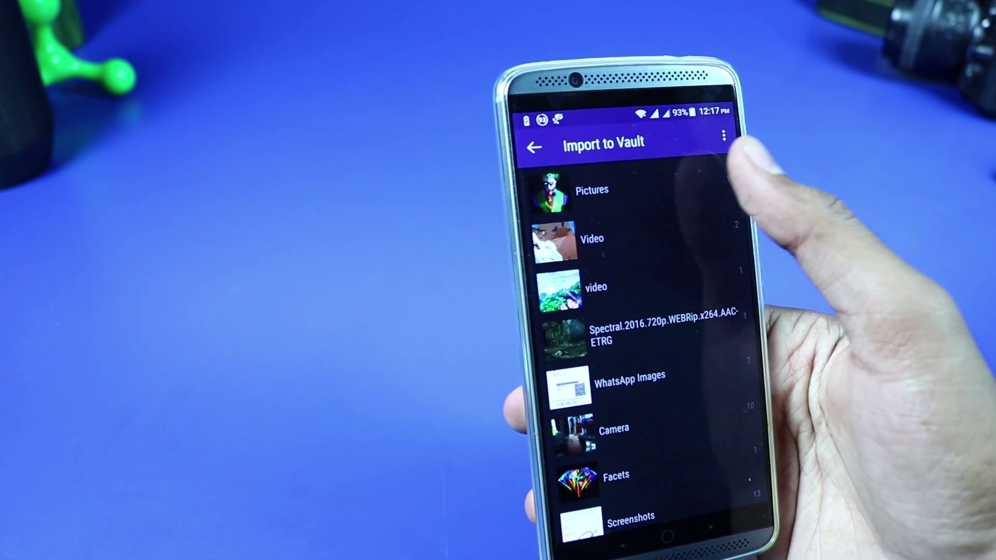
Open the Pictures folder in the Media Vault picker to choose images for import
left_click(701, 187)
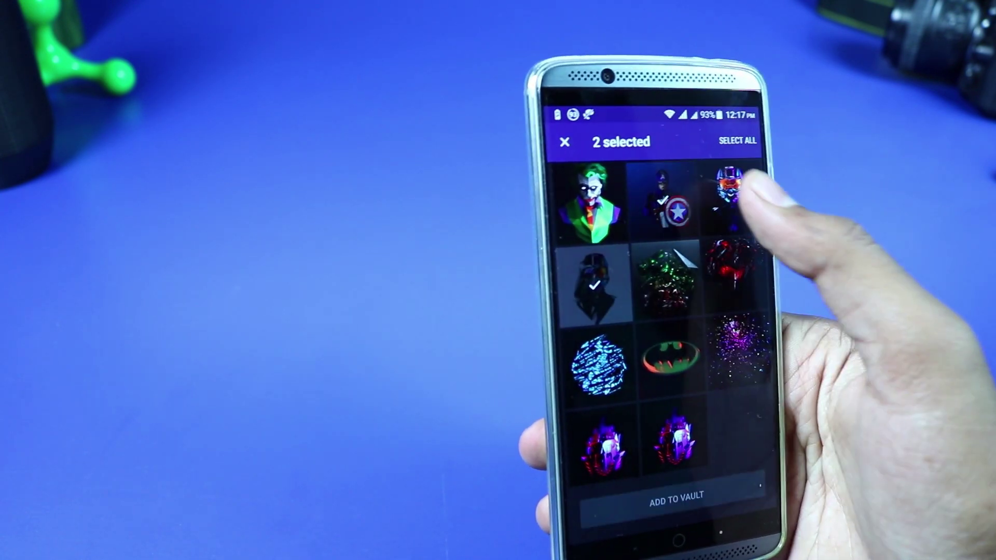